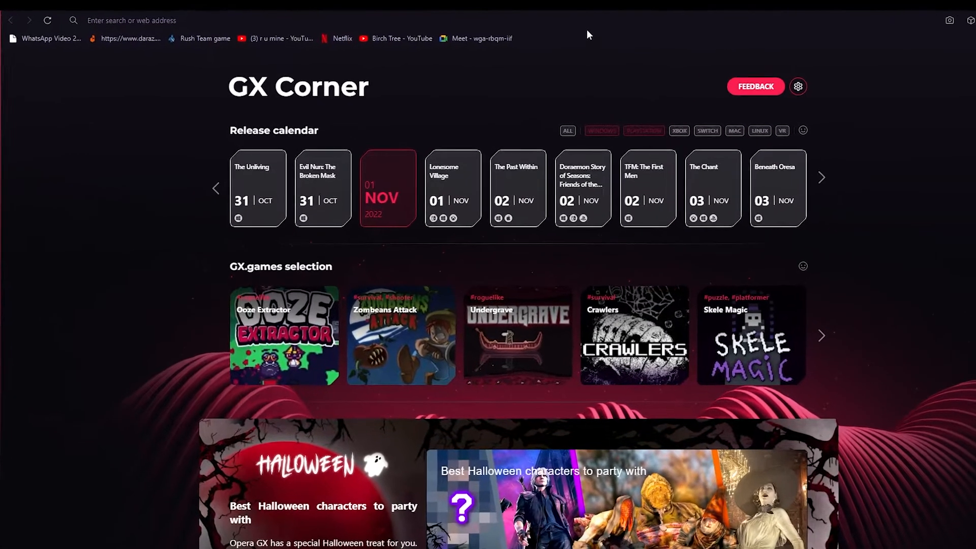
Open the canva.com website in the browser.
{"action": "left_click", "coordinate": [575, 26]}
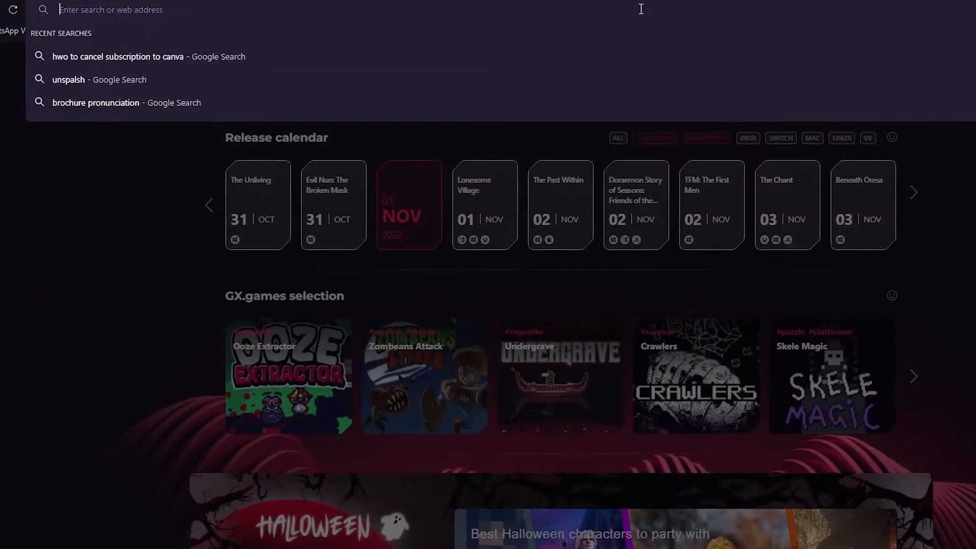
{"action": "type", "text": "canva.com"}
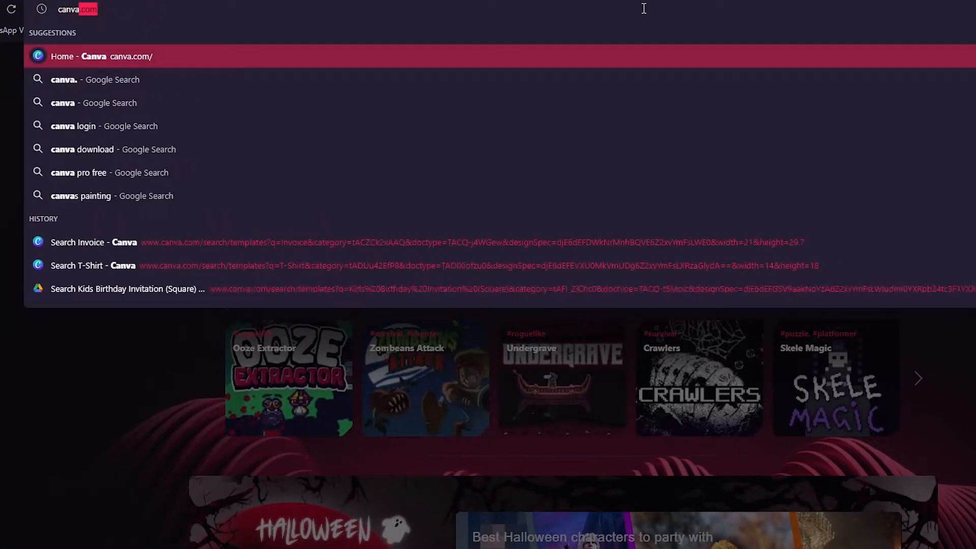
{"action": "key", "text": "Return"}
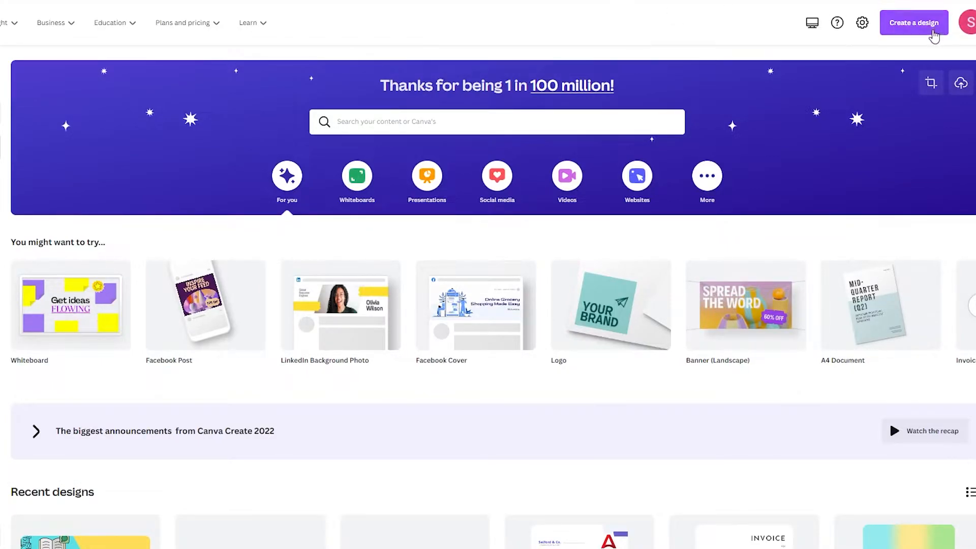
Create a new design of the type Instagram Post (Square), finding it by searching the design types for "ins".
{"action": "left_click", "coordinate": [914, 23]}
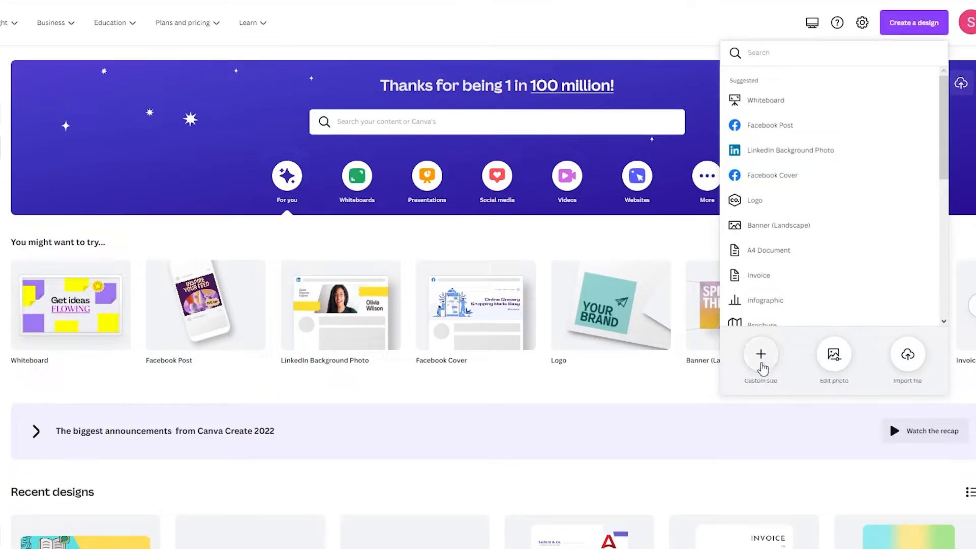
{"action": "scroll", "coordinate": [843, 202], "scroll_direction": "down", "scroll_amount": 5}
{"action": "scroll", "coordinate": [845, 203], "scroll_direction": "up", "scroll_amount": 5}
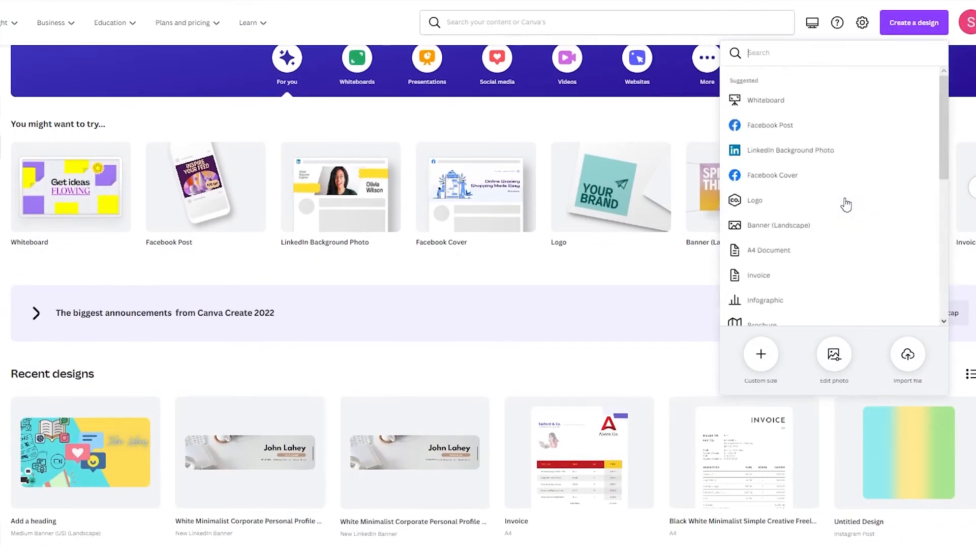
{"action": "type", "text": "ins"}
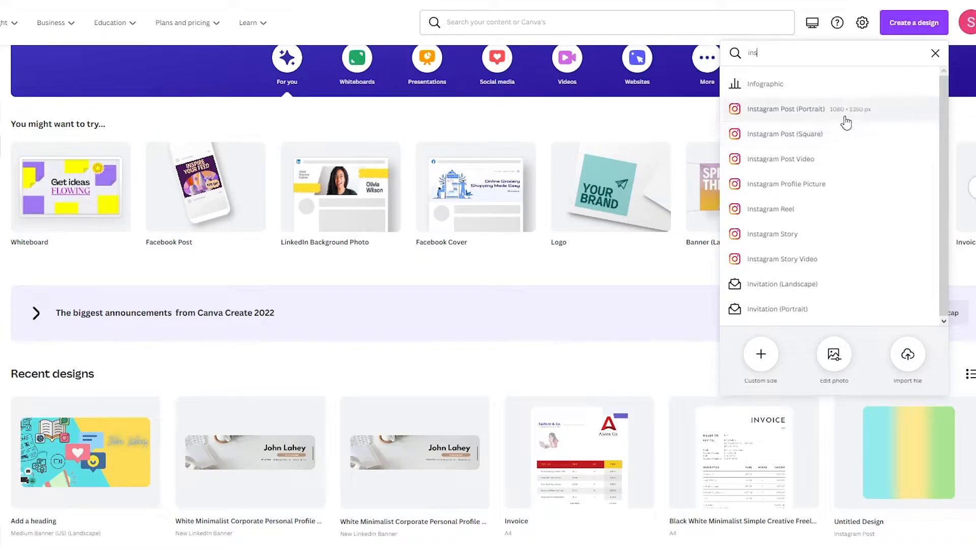
{"action": "left_click", "coordinate": [866, 134]}
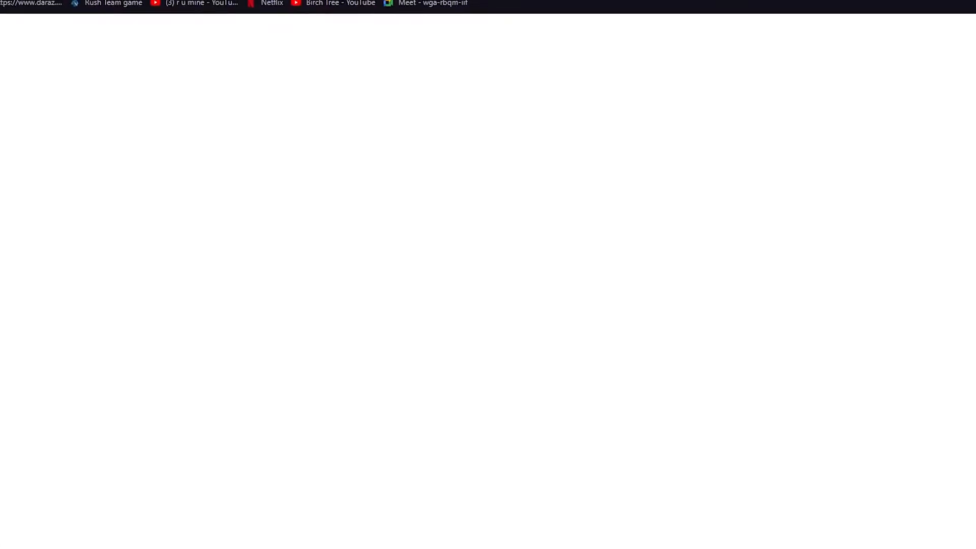
Open Unsplash in a new browser tab and run the recent search "aesthetic".
{"action": "key", "text": "ctrl+t"}
{"action": "type", "text": "unsplash"}
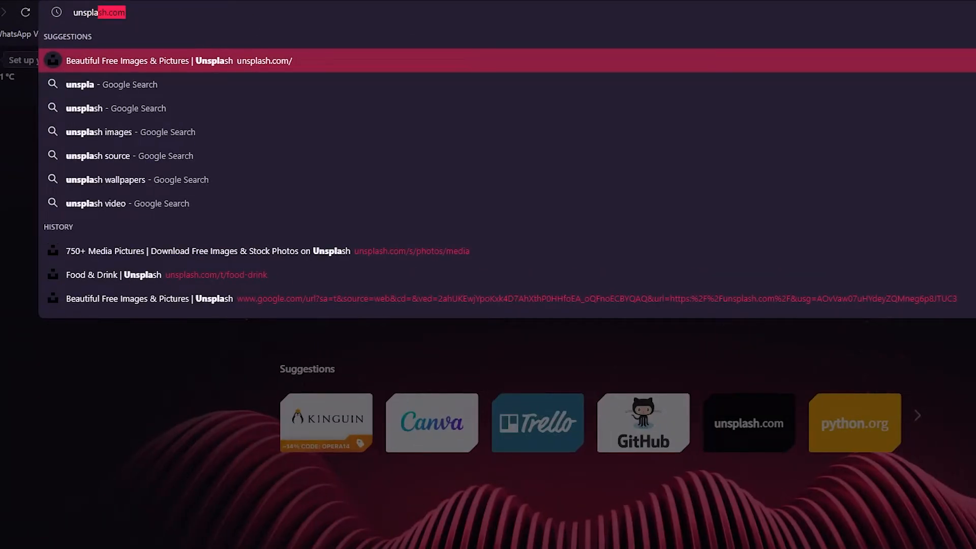
{"action": "key", "text": "Return"}
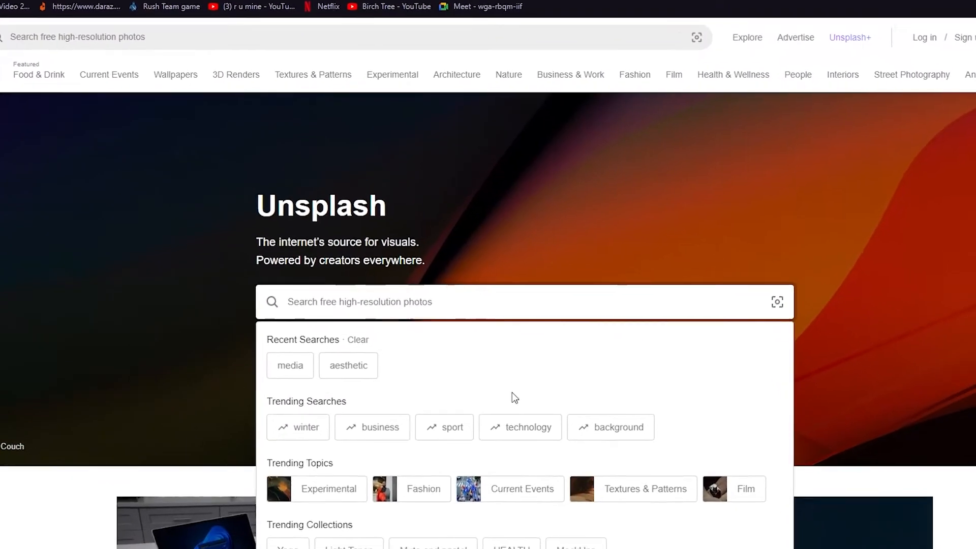
{"action": "left_click", "coordinate": [350, 365]}
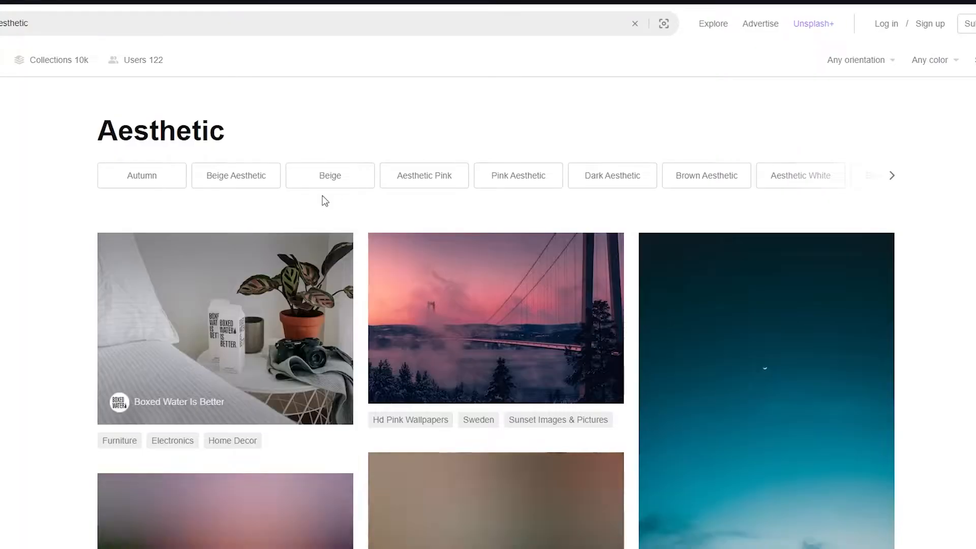
Browse the aesthetic photo results and download the photo of a pink rose in a glass vase.
{"action": "scroll", "coordinate": [363, 272], "scroll_direction": "down", "scroll_amount": 10}
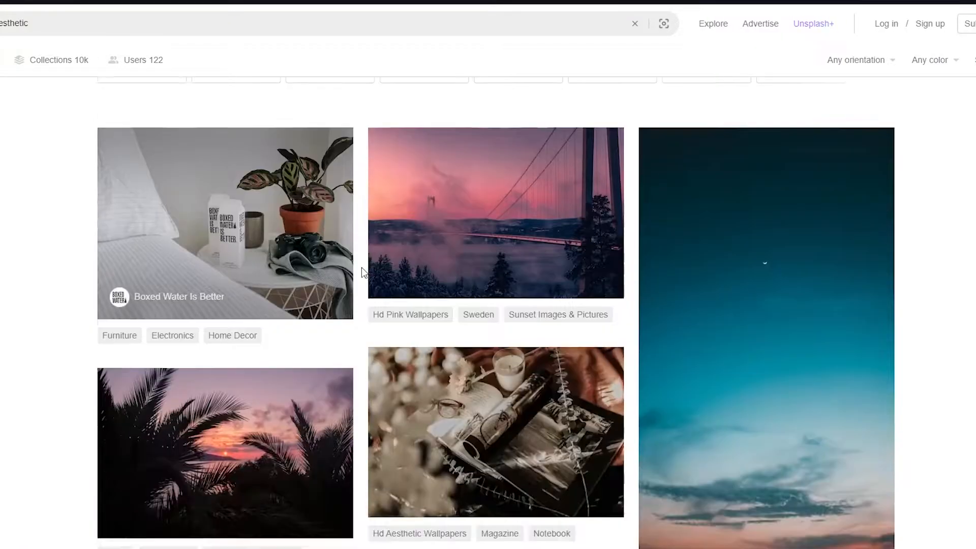
{"action": "scroll", "coordinate": [635, 212], "scroll_direction": "down", "scroll_amount": 12}
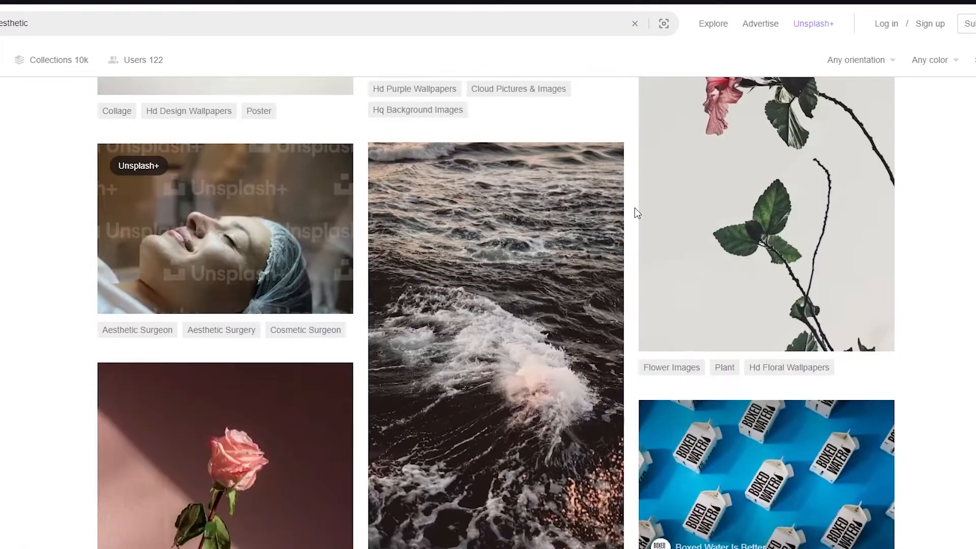
{"action": "scroll", "coordinate": [636, 213], "scroll_direction": "up", "scroll_amount": 6}
{"action": "scroll", "coordinate": [635, 212], "scroll_direction": "down", "scroll_amount": 16}
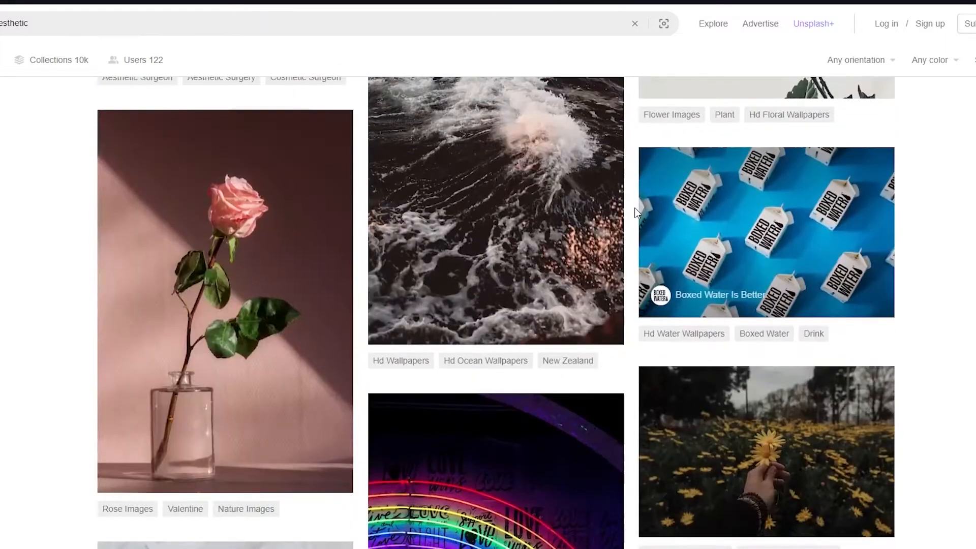
{"action": "scroll", "coordinate": [636, 212], "scroll_direction": "up", "scroll_amount": 16}
{"action": "mouse_move", "coordinate": [321, 176]}
{"action": "scroll", "coordinate": [321, 177], "scroll_direction": "down", "scroll_amount": 12}
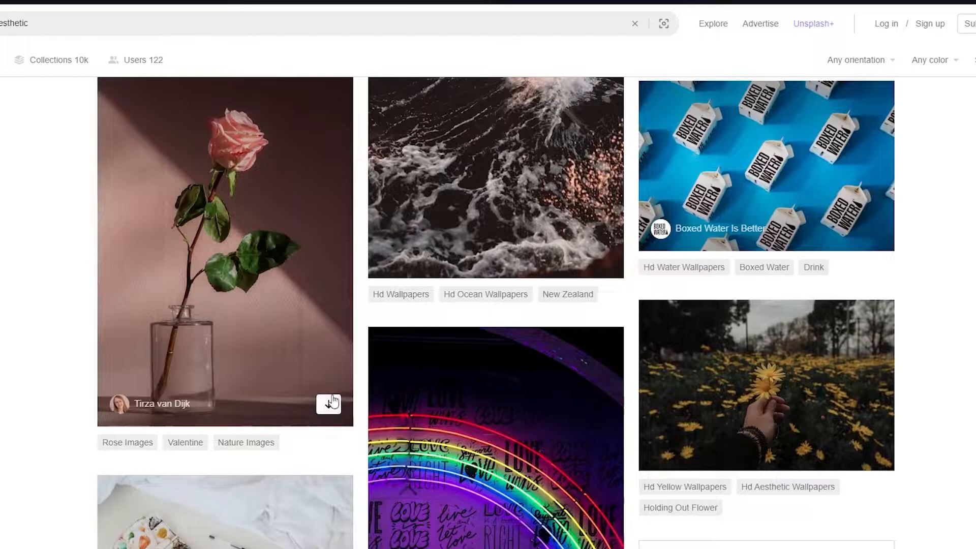
{"action": "left_click", "coordinate": [330, 405]}
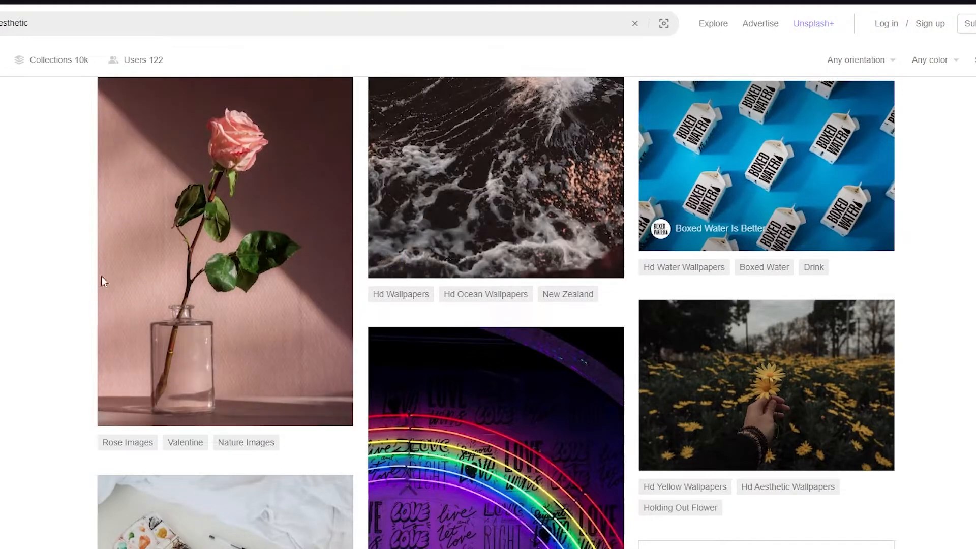
{"action": "scroll", "coordinate": [98, 283], "scroll_direction": "up", "scroll_amount": 12}
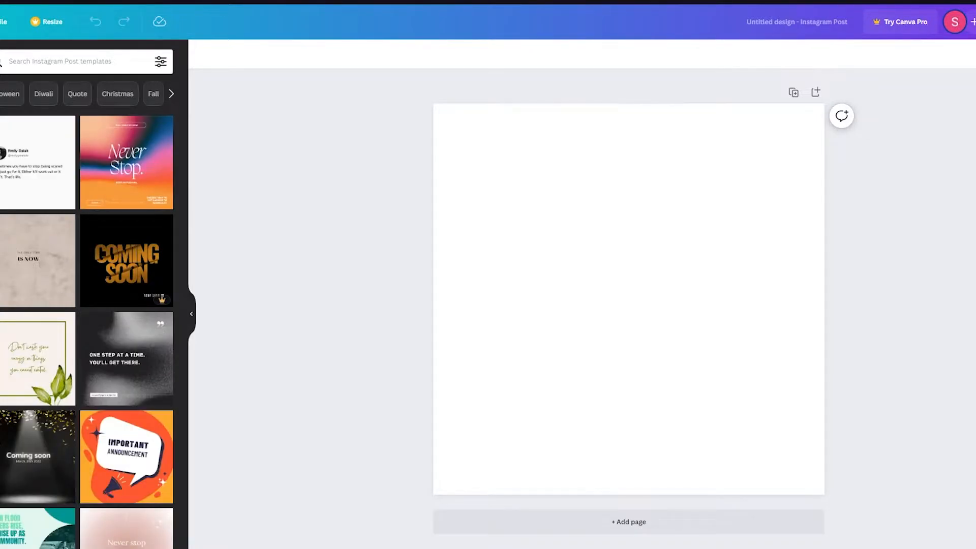
Place the downloaded rose photo on the blank Canva page and stretch it to the page's side and top edges.
{"action": "key", "text": "ctrl+j"}
{"action": "left_click_drag", "start_coordinate": [871, 47], "coordinate": [48, 298]}
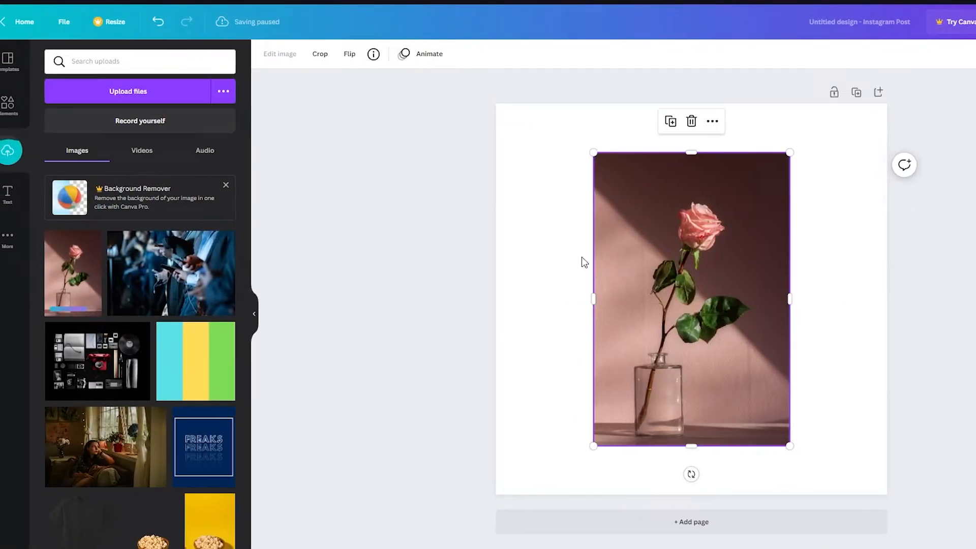
{"action": "left_click_drag", "start_coordinate": [593, 299], "coordinate": [511, 299]}
{"action": "left_click_drag", "start_coordinate": [802, 298], "coordinate": [902, 298]}
{"action": "left_click_drag", "start_coordinate": [727, 152], "coordinate": [732, 104]}
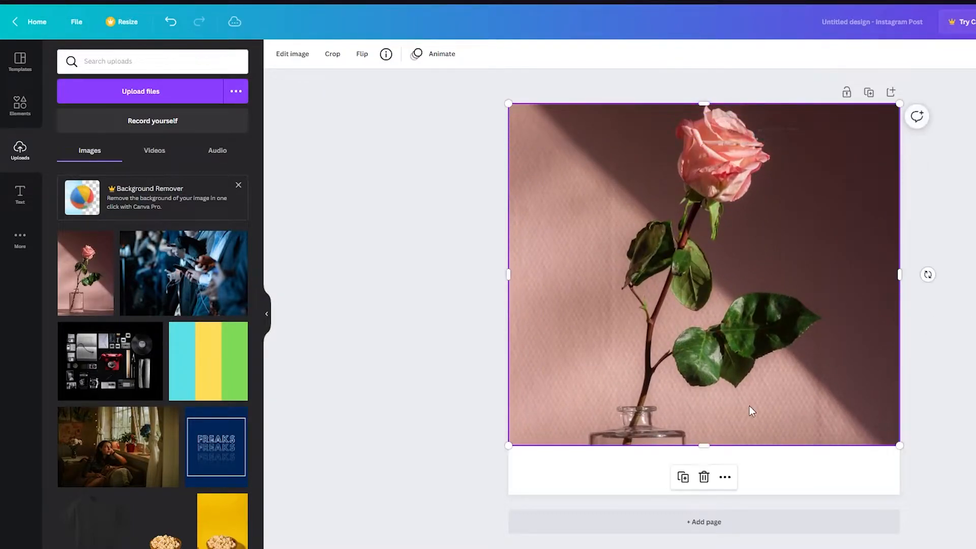
Extend and reposition the rose photo so it fills the whole page as the background, keeping the full bloom in frame.
{"action": "left_click_drag", "start_coordinate": [704, 446], "coordinate": [704, 506]}
{"action": "left_click_drag", "start_coordinate": [742, 263], "coordinate": [742, 294]}
{"action": "left_click_drag", "start_coordinate": [704, 135], "coordinate": [704, 103]}
{"action": "left_click_drag", "start_coordinate": [845, 194], "coordinate": [843, 178]}
{"action": "left_click", "coordinate": [968, 240]}
{"action": "left_click", "coordinate": [695, 497]}
{"action": "double_click", "coordinate": [701, 493]}
{"action": "left_click", "coordinate": [966, 244]}
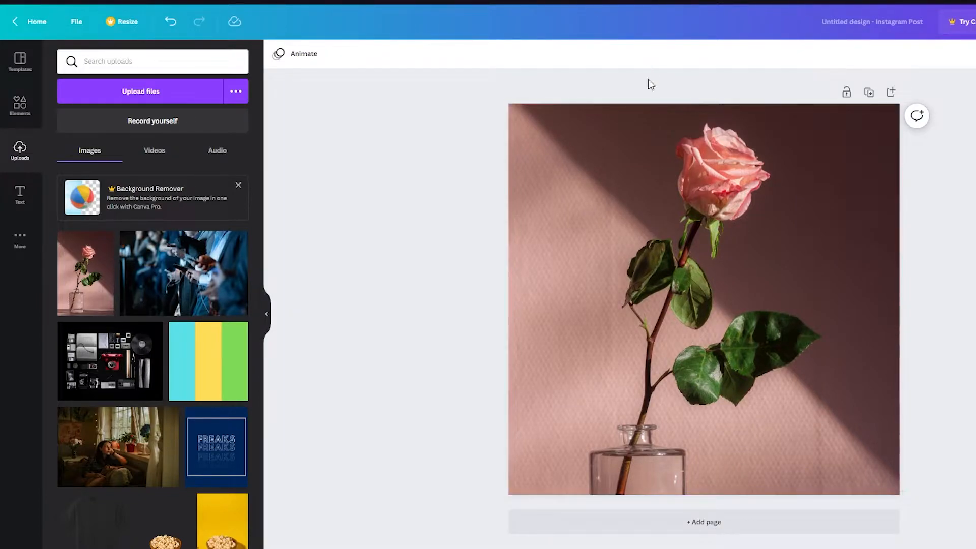
Open the image editing options for the rose photo, try the Background Remover, and dismiss the Canva Pro offer.
{"action": "left_click", "coordinate": [654, 259]}
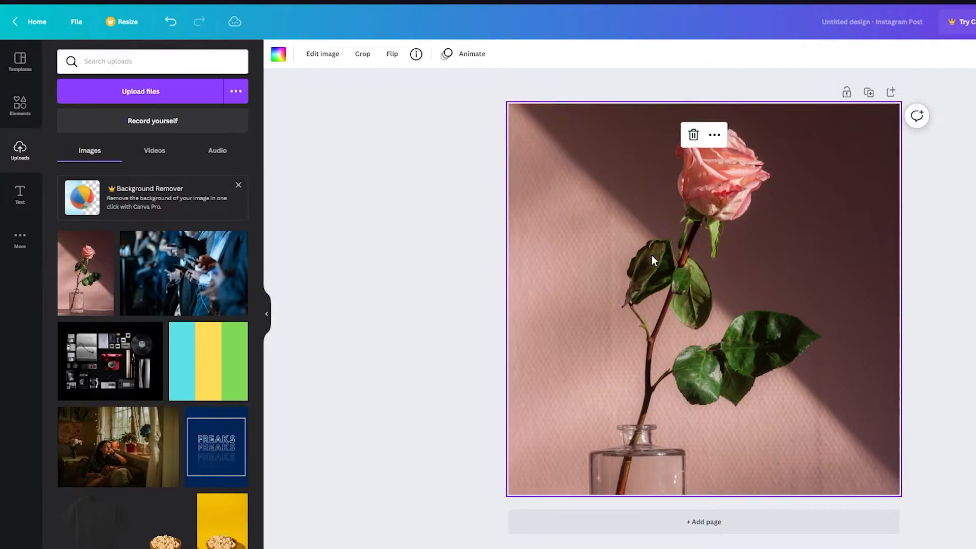
{"action": "left_click", "coordinate": [325, 63]}
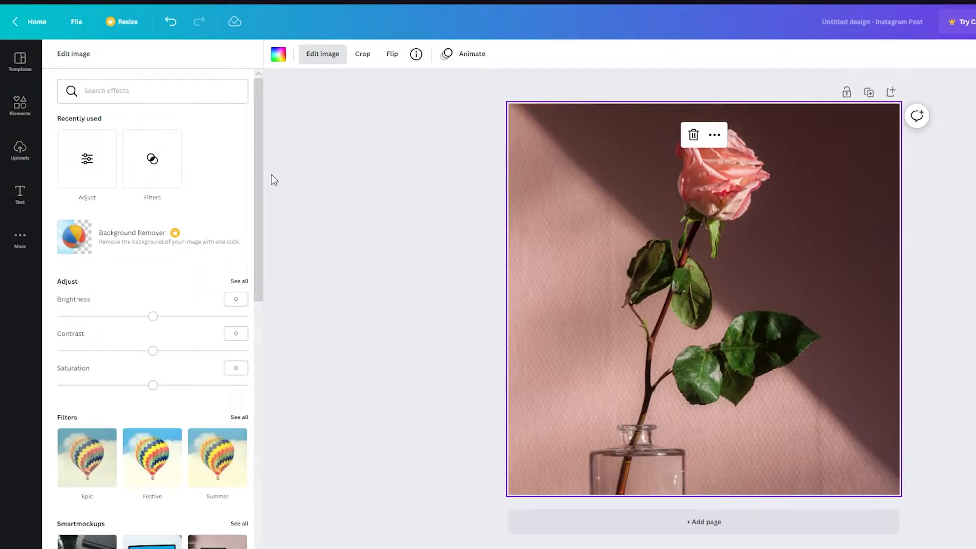
{"action": "left_click", "coordinate": [134, 232]}
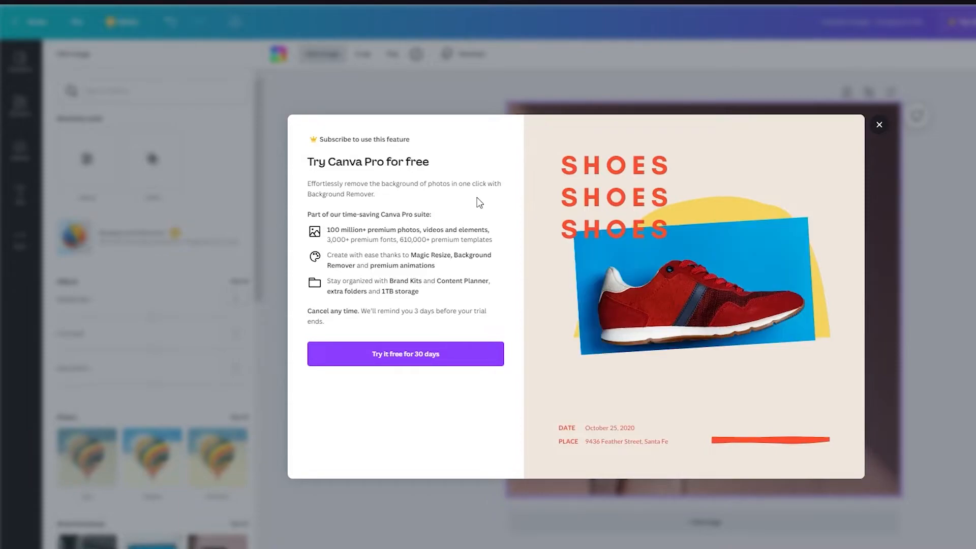
{"action": "left_click", "coordinate": [879, 124]}
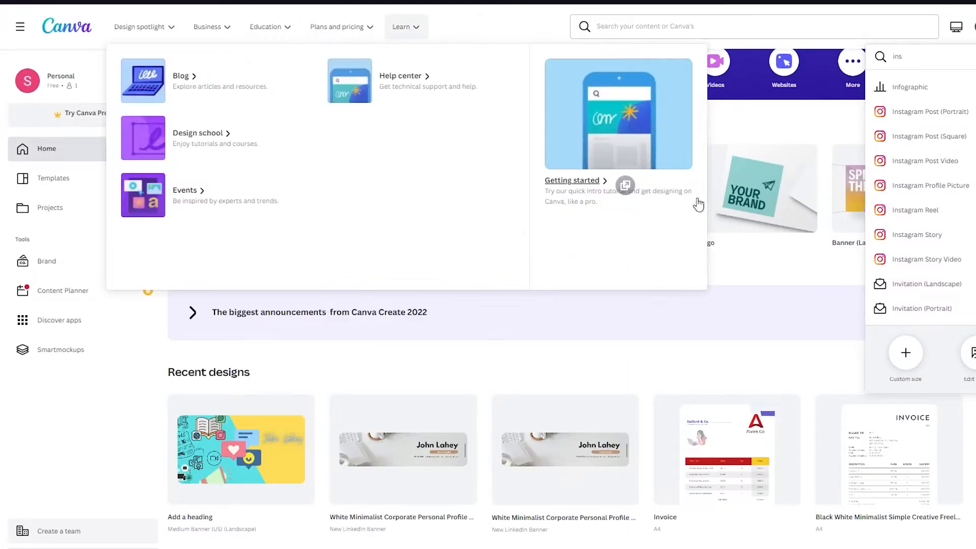
Open the Canva Pro plan page from the Canva home page and go to its prices.
{"action": "mouse_move", "coordinate": [339, 29]}
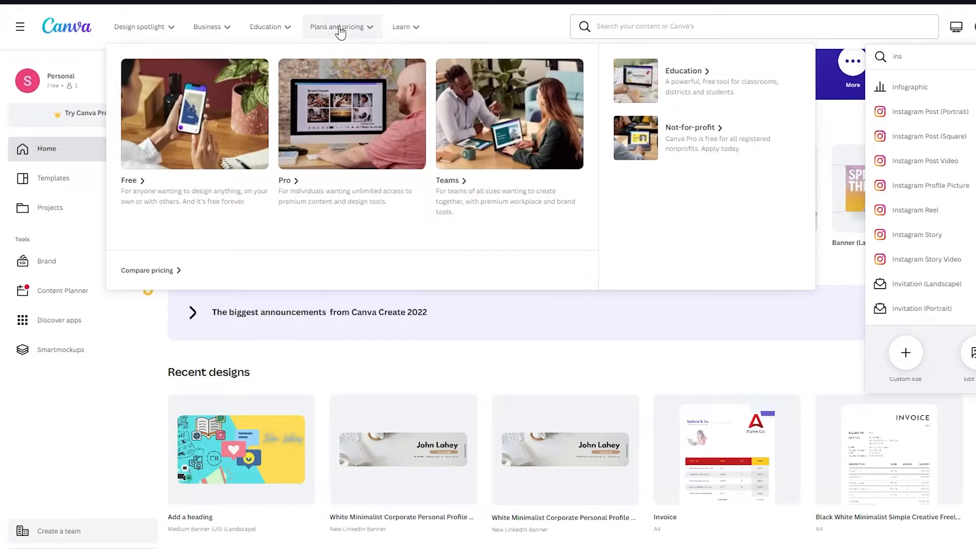
{"action": "left_click", "coordinate": [326, 152]}
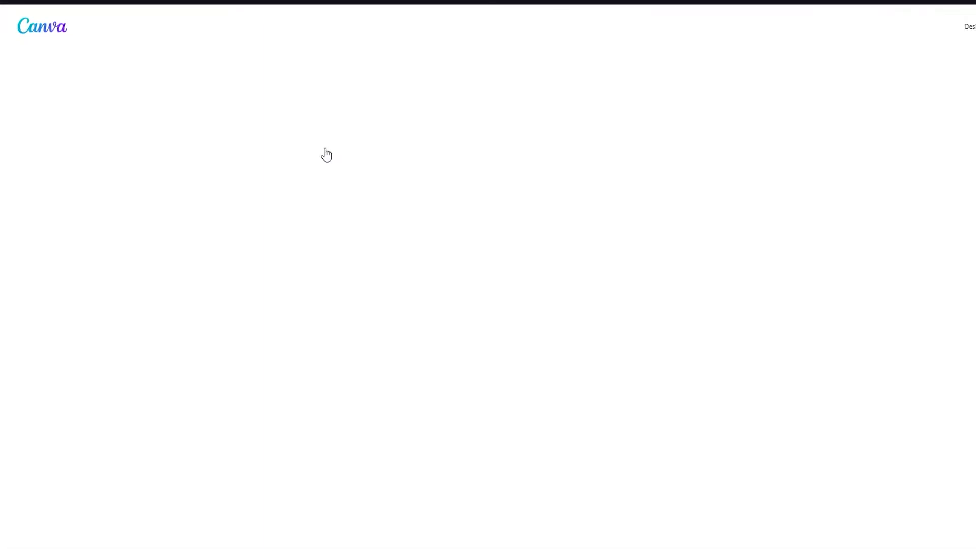
{"action": "scroll", "coordinate": [458, 218], "scroll_direction": "down", "scroll_amount": 3}
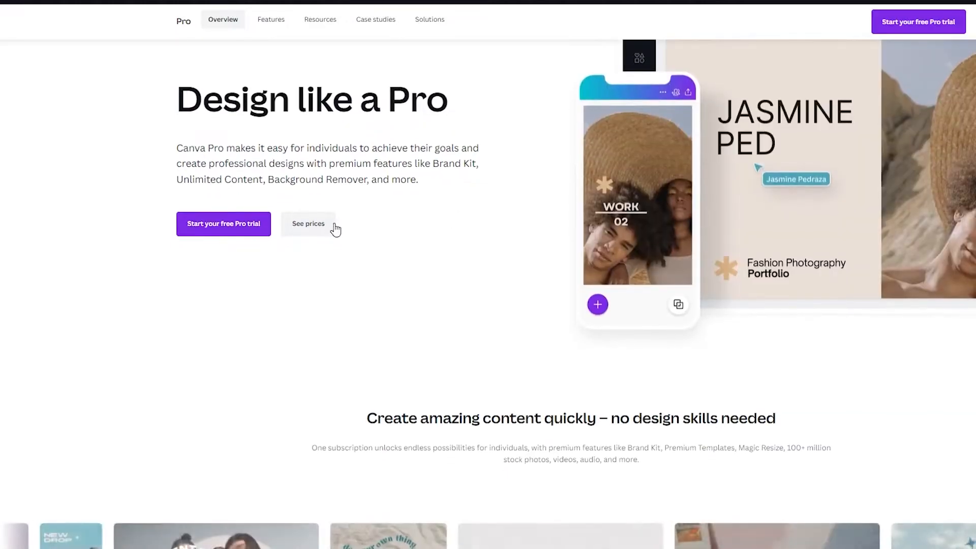
{"action": "left_click", "coordinate": [297, 230]}
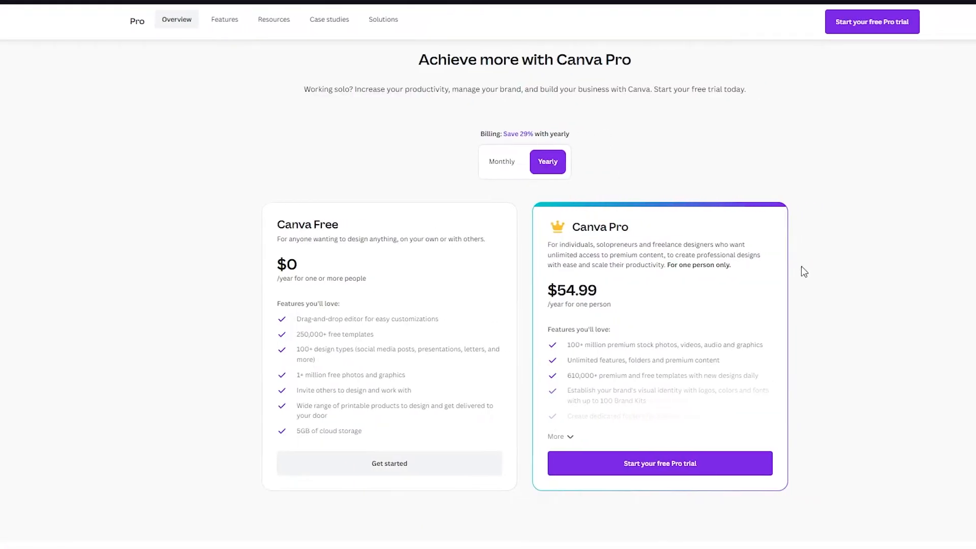
Compare the features and the monthly and yearly prices of Canva Free and Canva Pro.
{"action": "scroll", "coordinate": [803, 274], "scroll_direction": "down", "scroll_amount": 3}
{"action": "scroll", "coordinate": [798, 270], "scroll_direction": "up", "scroll_amount": 5}
{"action": "scroll", "coordinate": [705, 341], "scroll_direction": "down", "scroll_amount": 4}
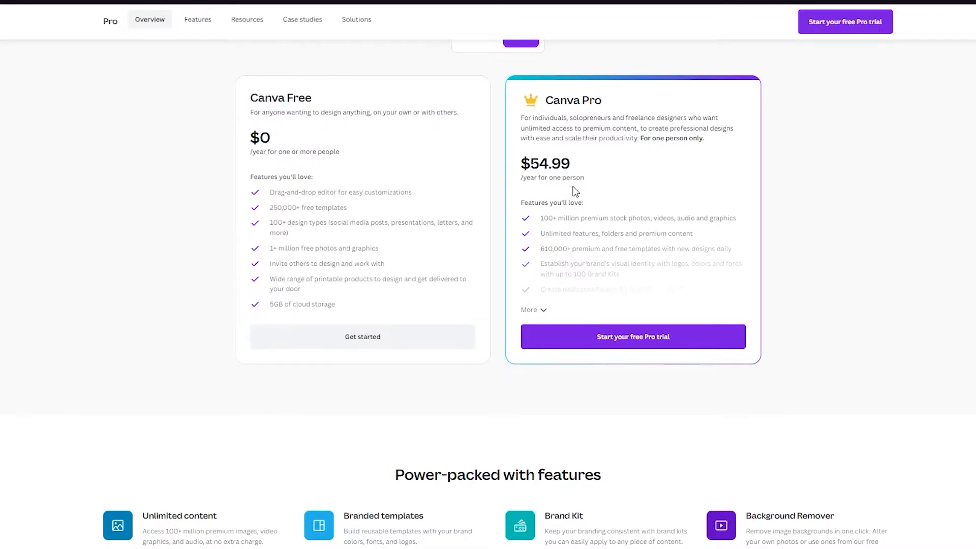
{"action": "scroll", "coordinate": [545, 172], "scroll_direction": "up", "scroll_amount": 2}
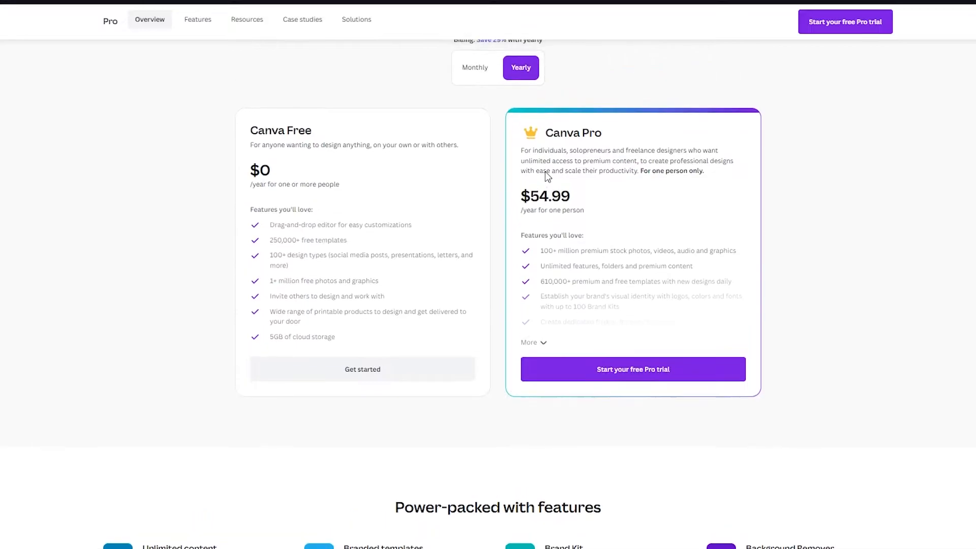
{"action": "left_click", "coordinate": [483, 117]}
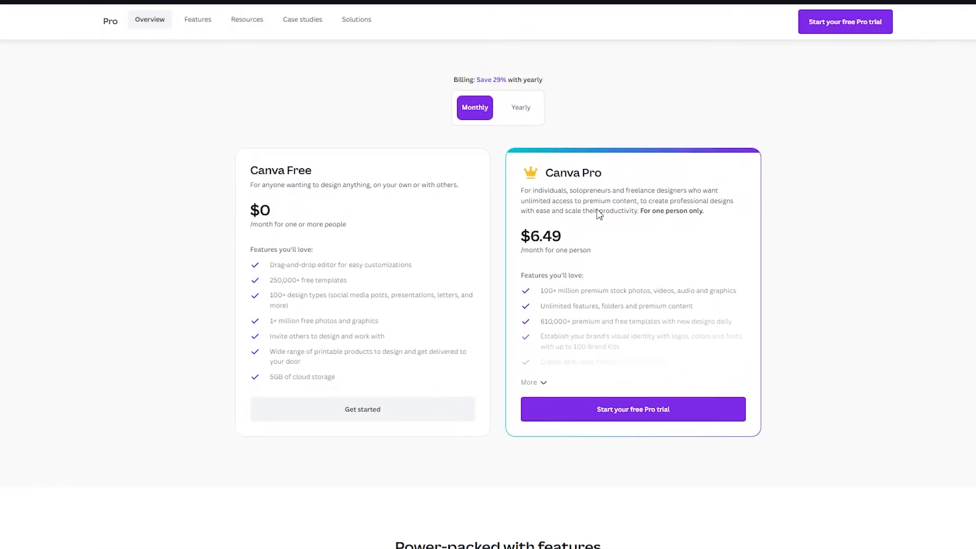
{"action": "left_click", "coordinate": [526, 108]}
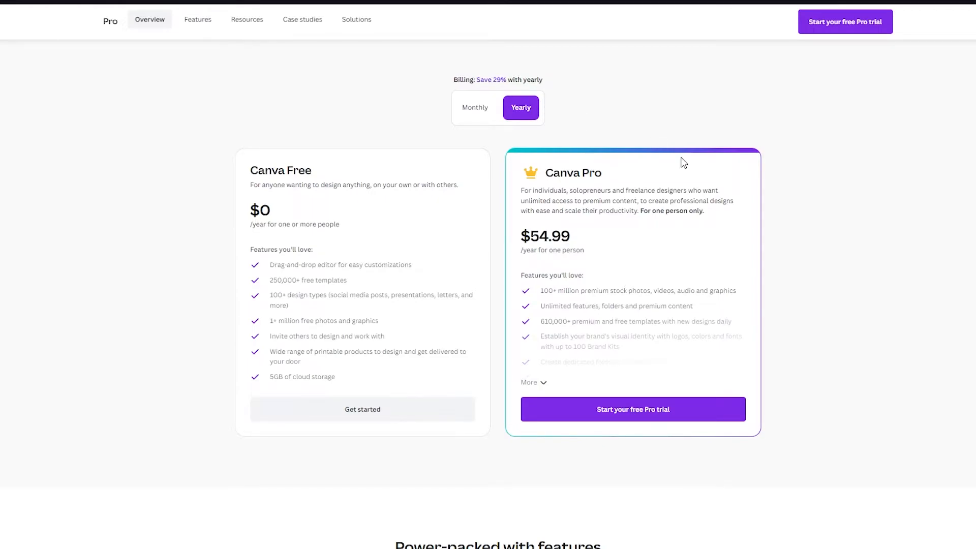
{"action": "scroll", "coordinate": [682, 161], "scroll_direction": "down", "scroll_amount": 10}
{"action": "scroll", "coordinate": [758, 182], "scroll_direction": "up", "scroll_amount": 10}
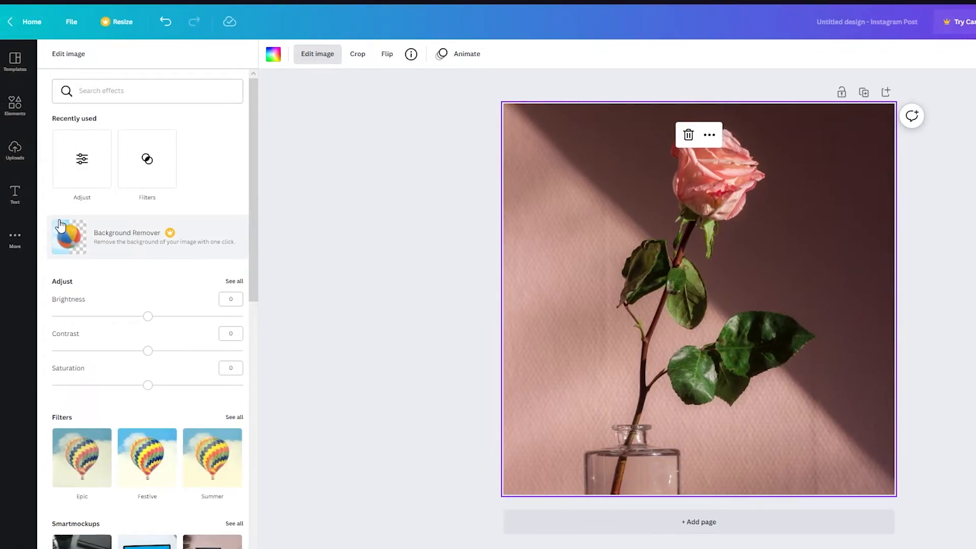
Return to the Instagram design, look through the available image effects, and open the full Adjust settings for the rose photo.
{"action": "scroll", "coordinate": [142, 345], "scroll_direction": "down", "scroll_amount": 10}
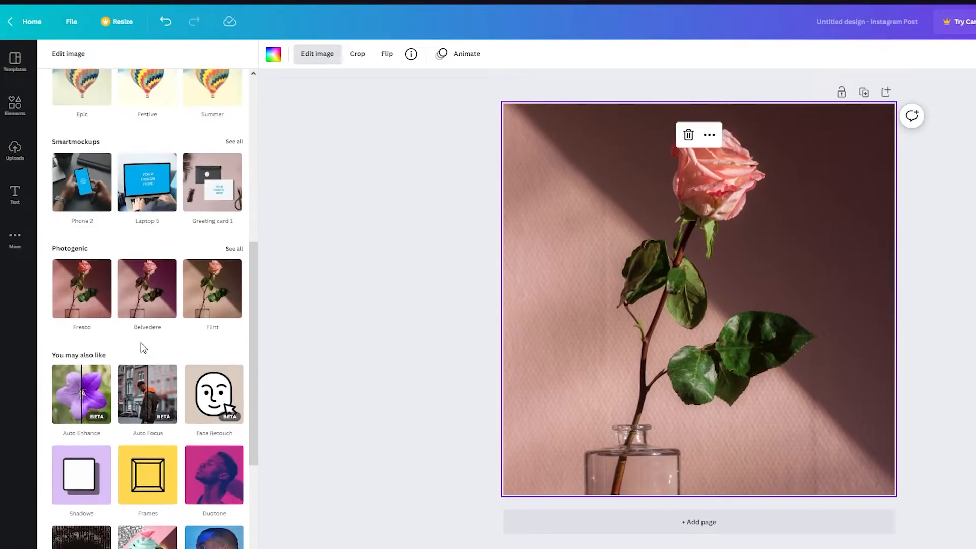
{"action": "scroll", "coordinate": [142, 347], "scroll_direction": "up", "scroll_amount": 10}
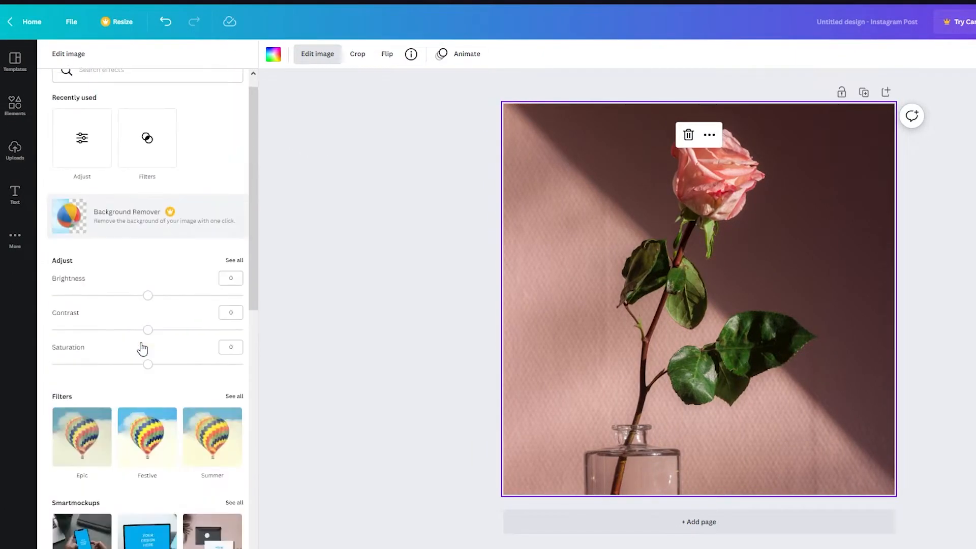
{"action": "left_click", "coordinate": [83, 174]}
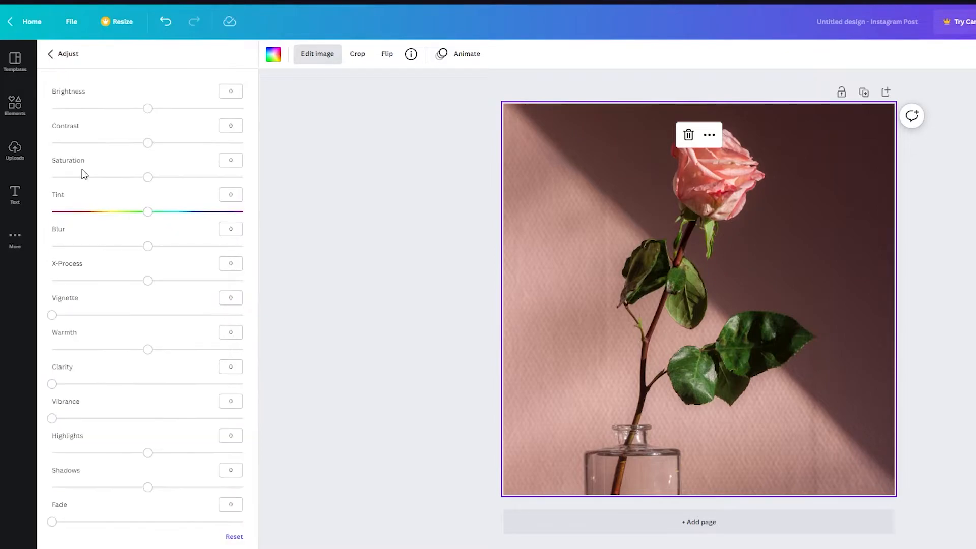
Leave the full Adjust settings and look through the filters, Smartmockups and other effects for the rose photo.
{"action": "left_click", "coordinate": [50, 54]}
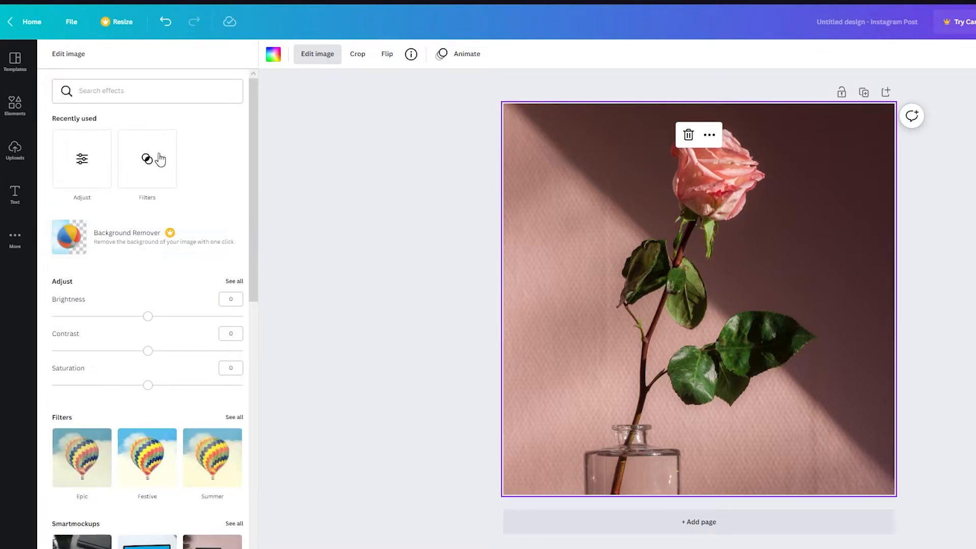
{"action": "scroll", "coordinate": [168, 428], "scroll_direction": "down", "scroll_amount": 12}
{"action": "scroll", "coordinate": [168, 428], "scroll_direction": "up", "scroll_amount": 2}
{"action": "scroll", "coordinate": [169, 429], "scroll_direction": "up", "scroll_amount": 10}
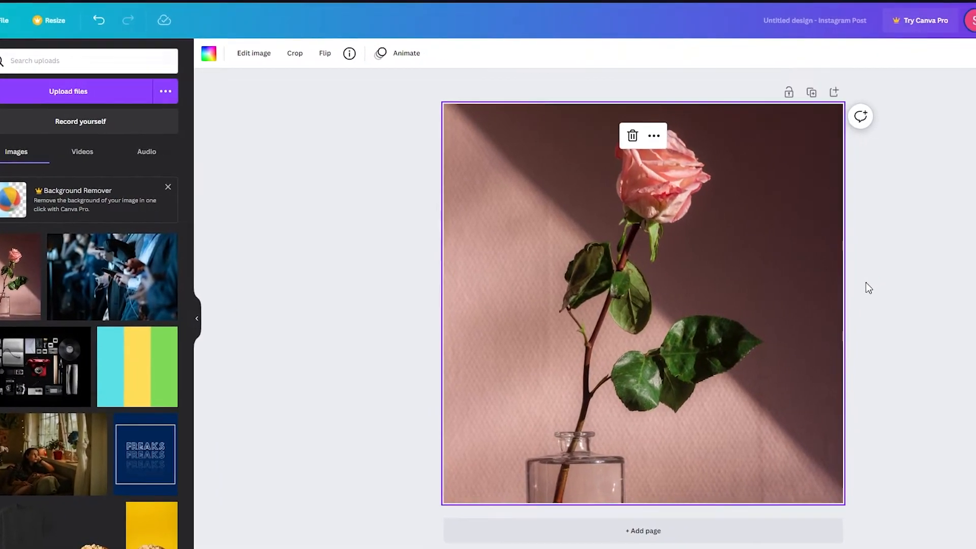
Deselect the rose photo, open the design's download settings and view the available file types.
{"action": "left_click", "coordinate": [916, 281]}
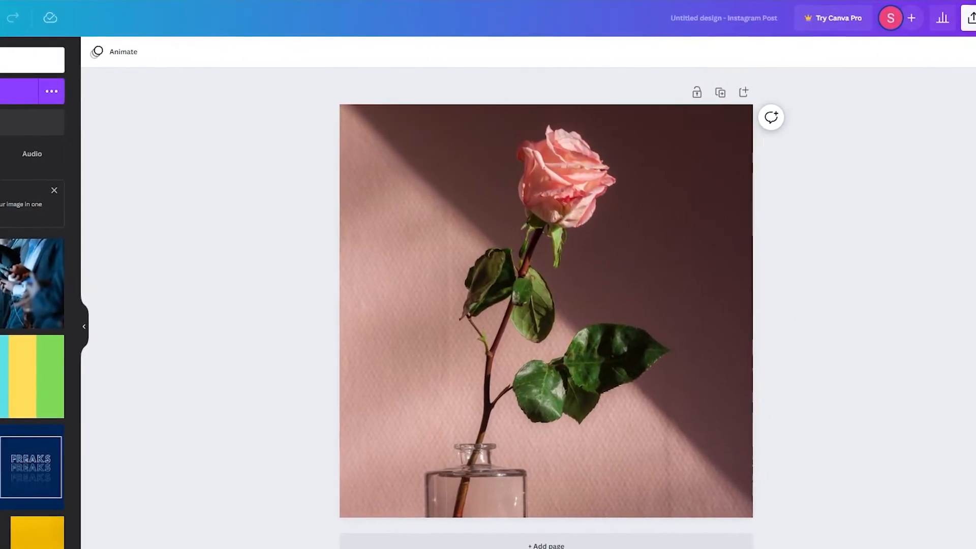
{"action": "left_click", "coordinate": [970, 18]}
{"action": "left_click", "coordinate": [861, 318]}
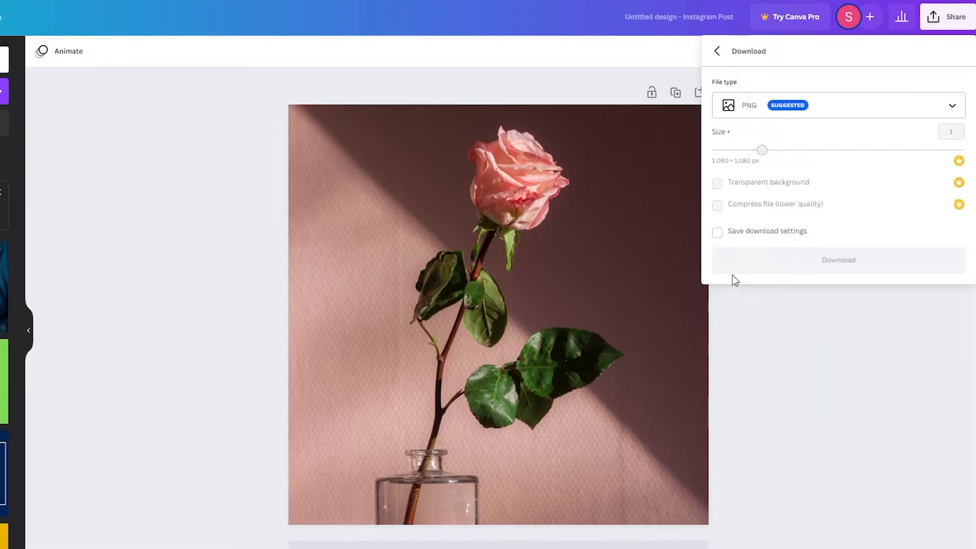
{"action": "left_click", "coordinate": [842, 108]}
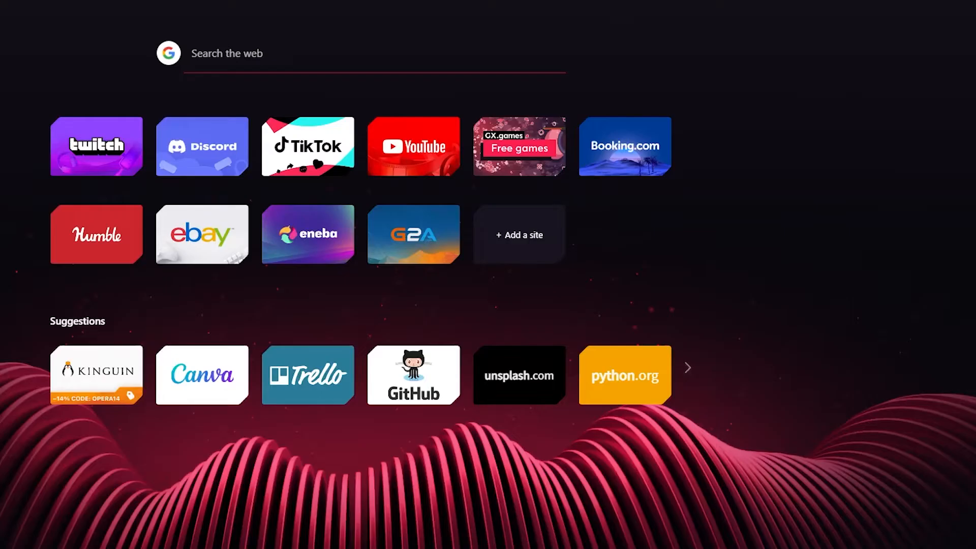
Open the website removebg.com in the browser.
{"action": "type", "text": "remo"}
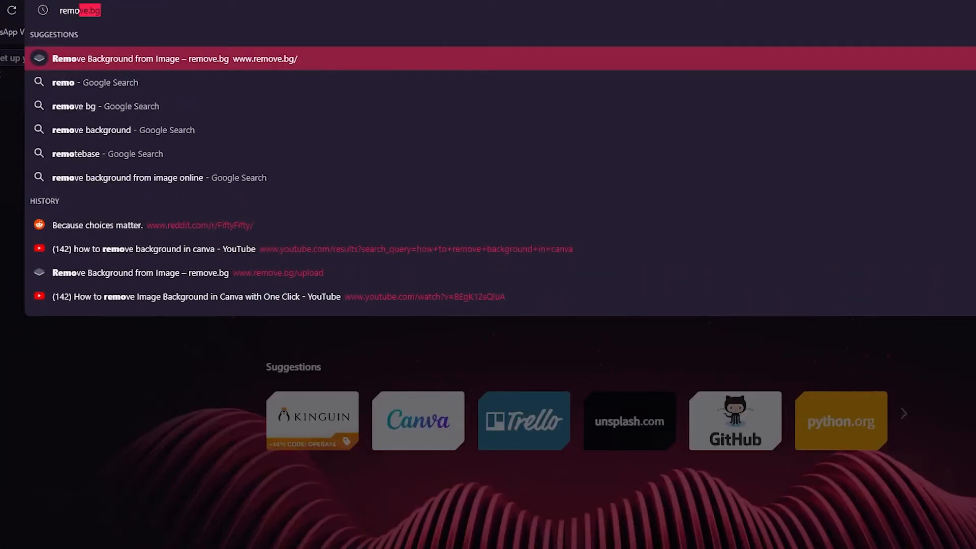
{"action": "type", "text": "vebg.com"}
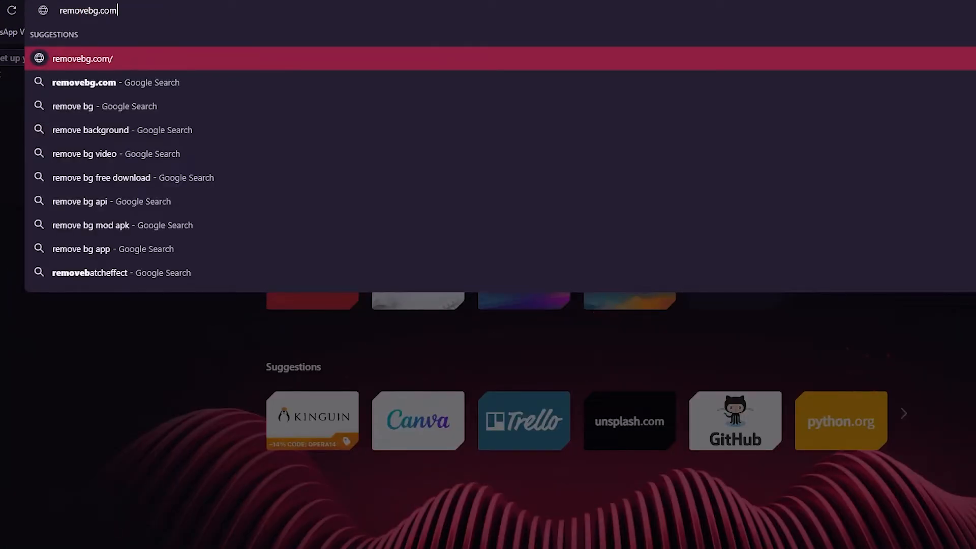
{"action": "key", "text": "Return"}
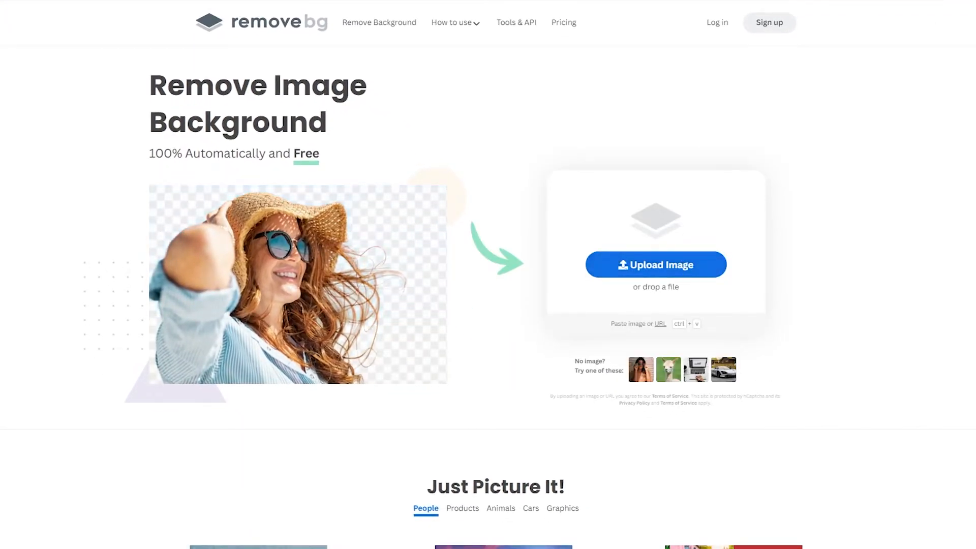
Upload the downloaded rose photo to remove.bg to remove its background, and view the downloaded cutout in the image viewer.
{"action": "key", "text": "ctrl+j"}
{"action": "left_click_drag", "start_coordinate": [902, 54], "coordinate": [637, 282]}
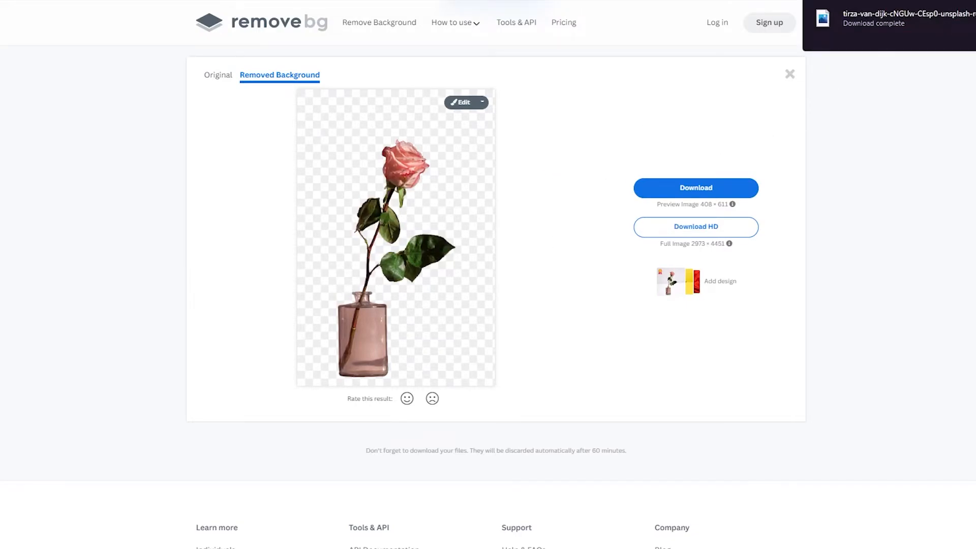
{"action": "left_click", "coordinate": [937, 17]}
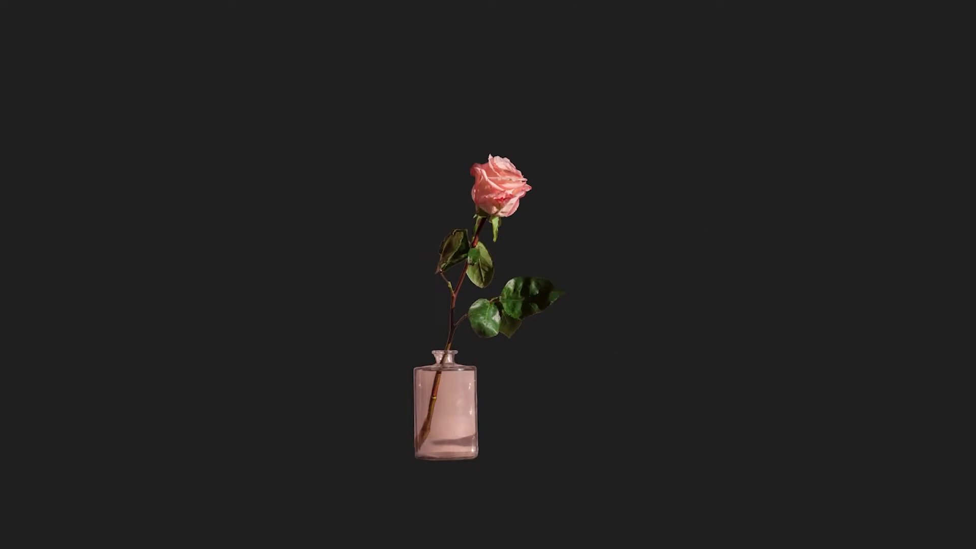
{"action": "key", "text": "alt+F4"}
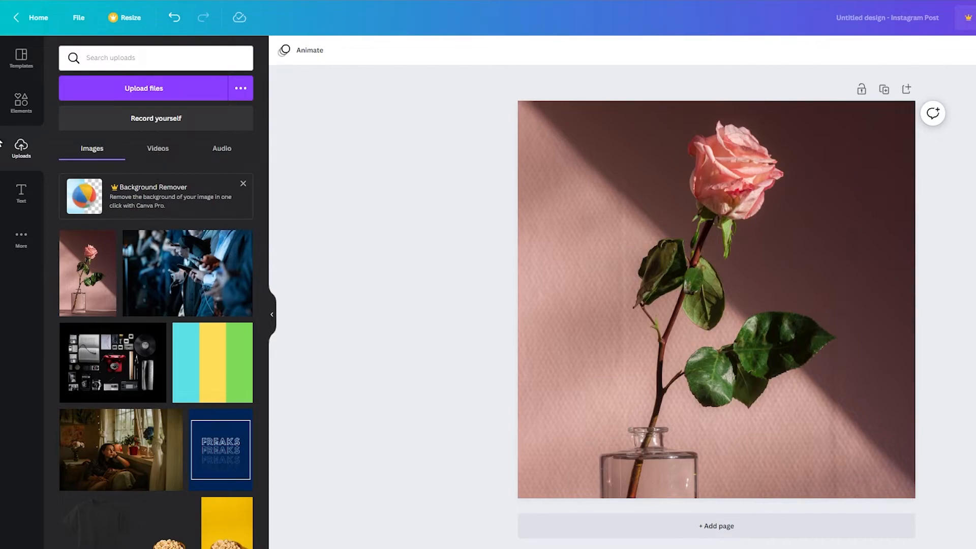
Switch to the Canva design and look through its Instagram post templates, Resize options, elements and uploads.
{"action": "left_click", "coordinate": [33, 67]}
{"action": "scroll", "coordinate": [204, 284], "scroll_direction": "down", "scroll_amount": 1}
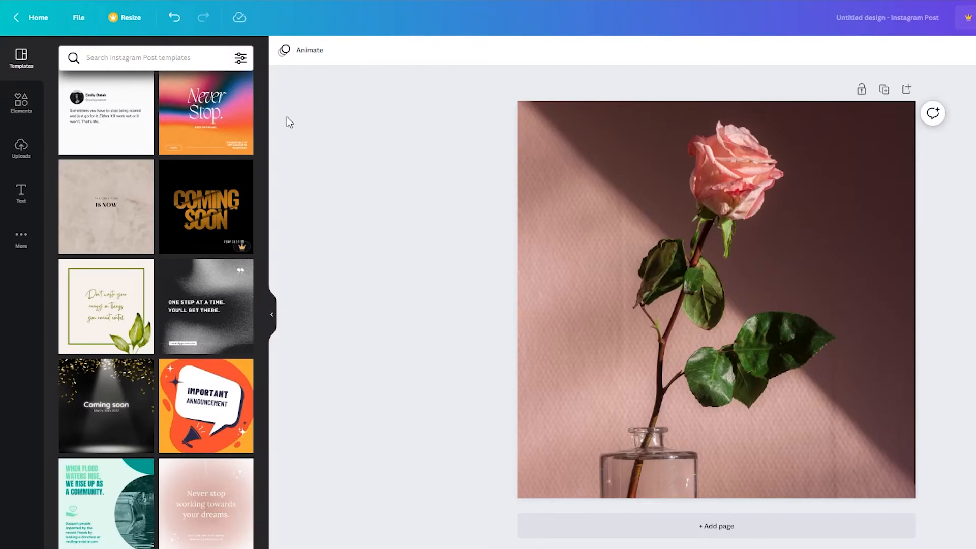
{"action": "left_click", "coordinate": [135, 26]}
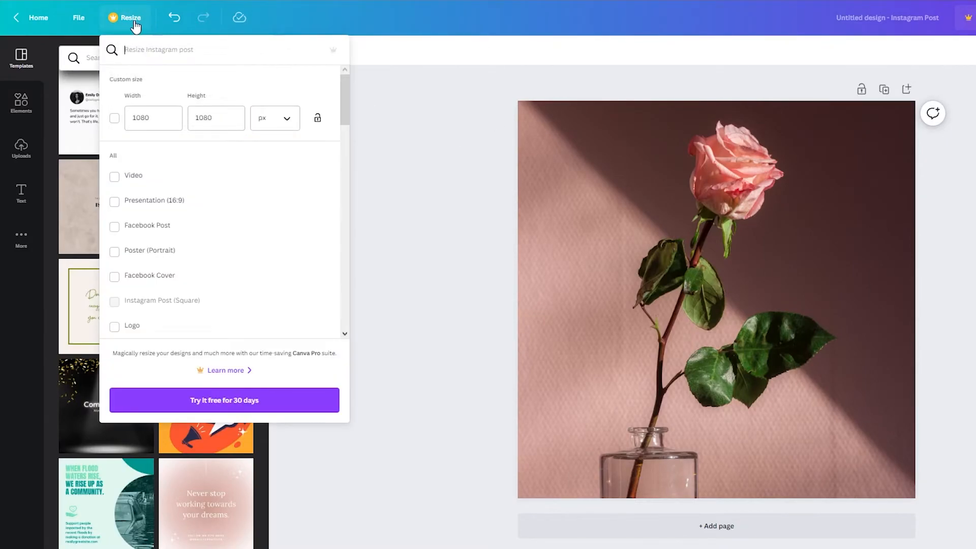
{"action": "left_click", "coordinate": [454, 142]}
{"action": "left_click", "coordinate": [125, 17]}
{"action": "left_click", "coordinate": [456, 122]}
{"action": "scroll", "coordinate": [97, 126], "scroll_direction": "up", "scroll_amount": 2}
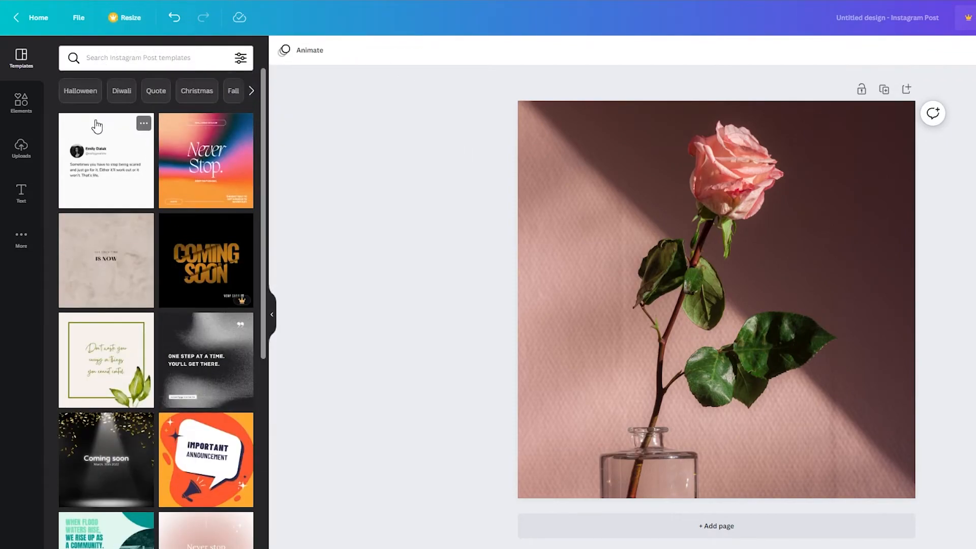
{"action": "left_click", "coordinate": [21, 101]}
{"action": "left_click", "coordinate": [22, 149]}
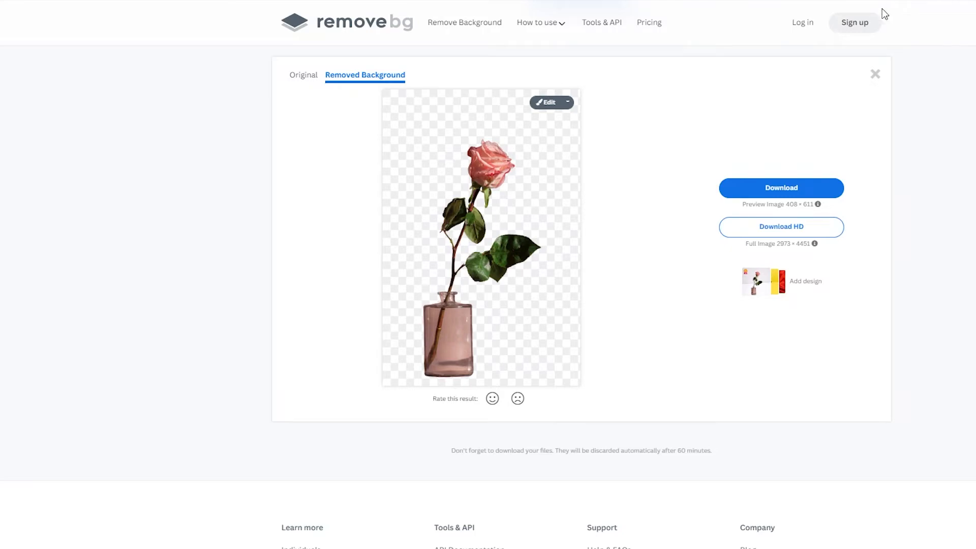
Switch to remove.bg and rate the rose photo's background removal result positively.
{"action": "left_click", "coordinate": [489, 401]}
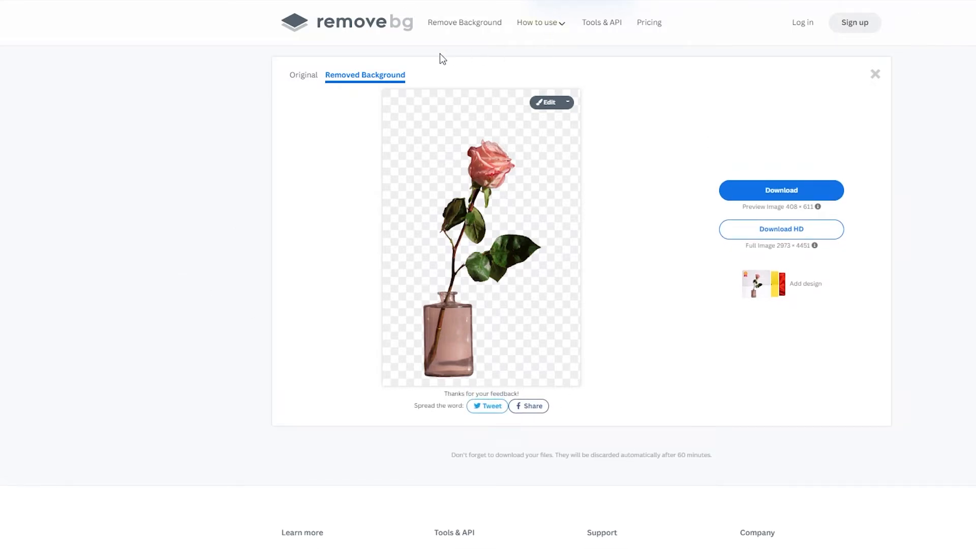